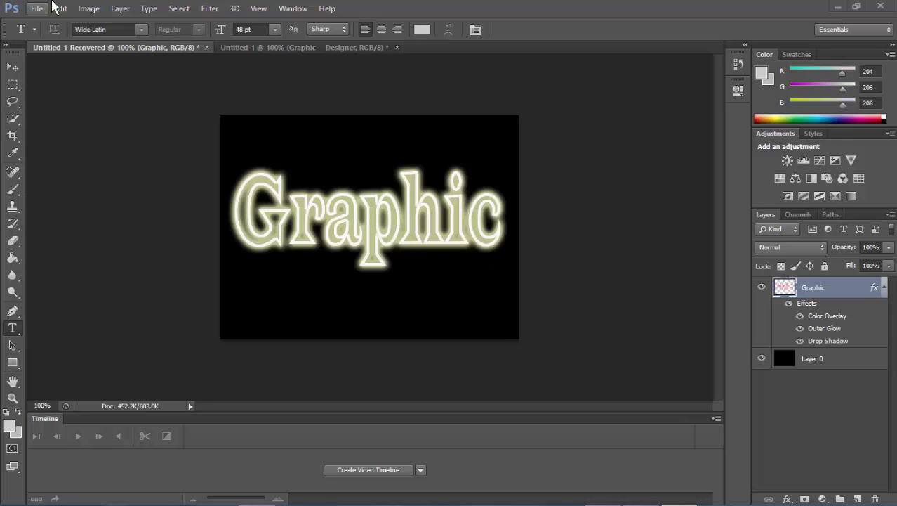
- Create a new document at Default Photoshop Size (16.02 × 11.99 cm)
click(38, 9)
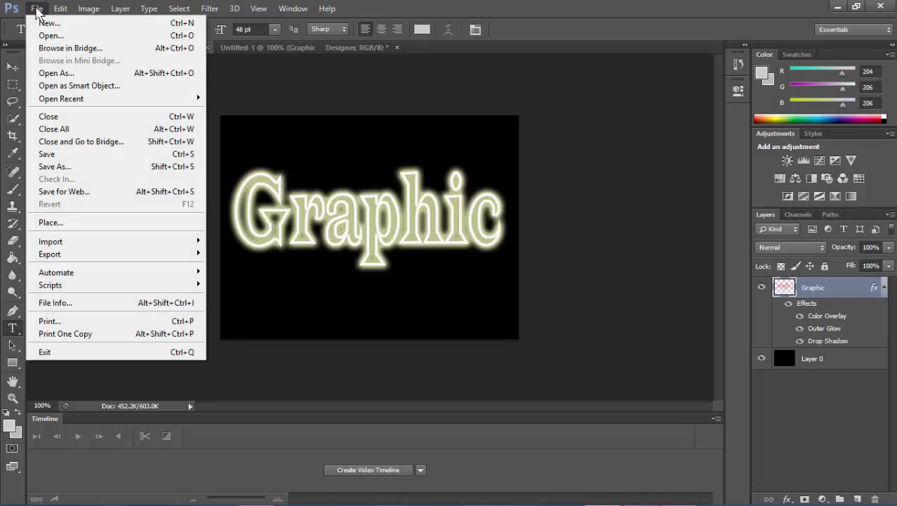
click(45, 24)
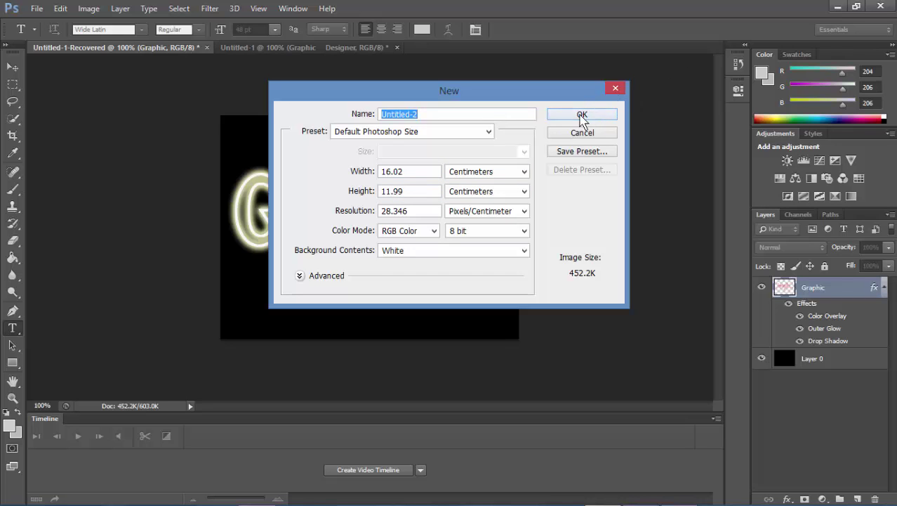
click(582, 115)
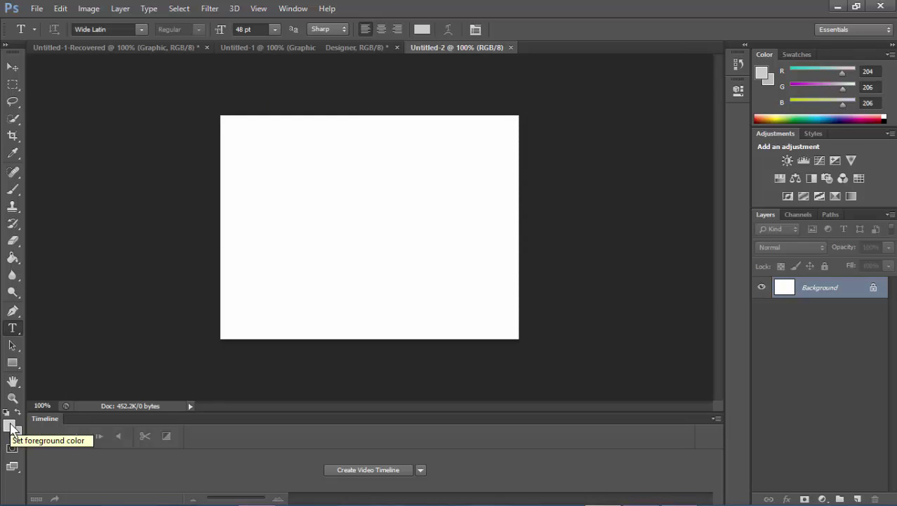
- Reset colours to black/white defaults and paint-bucket fill the canvas black
key(d)
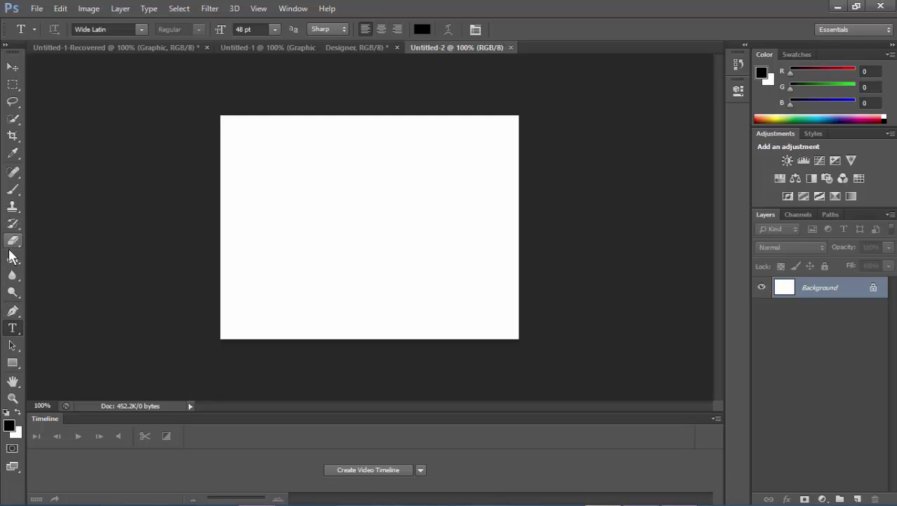
click(13, 258)
click(242, 158)
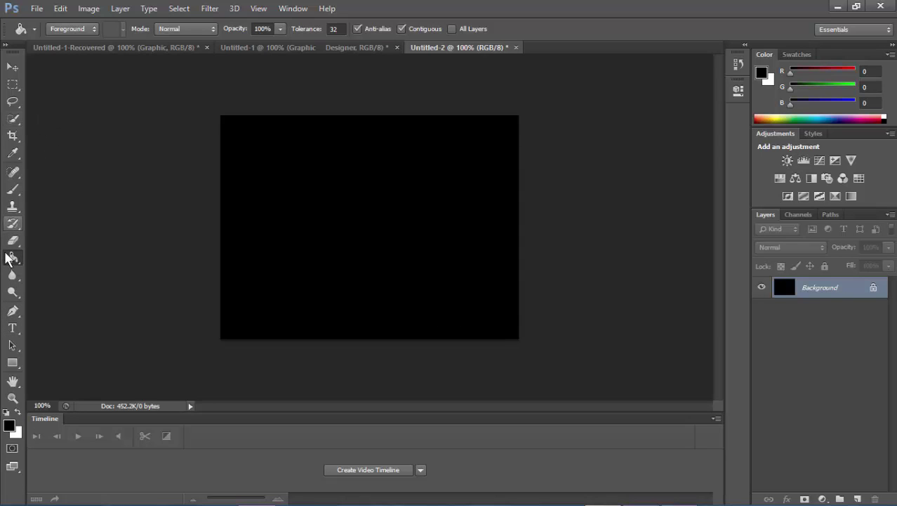
click(17, 327)
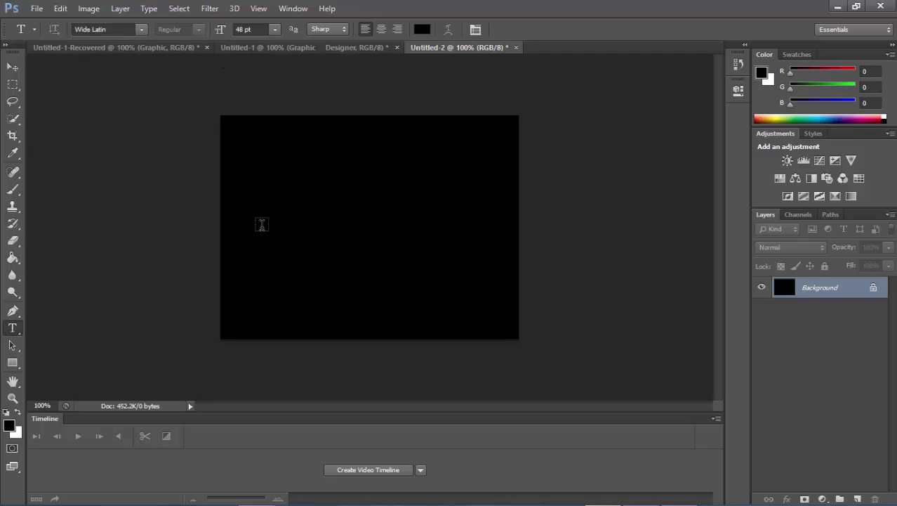
- Type GRAPHIC in white, shift it left to fit the canvas, and commit it
click(255, 214)
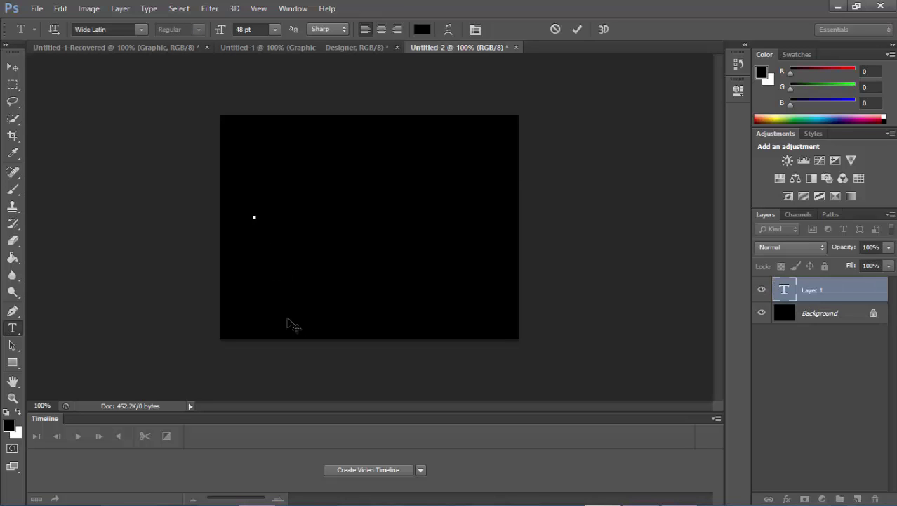
text(A)
key(BackSpace)
click(424, 30)
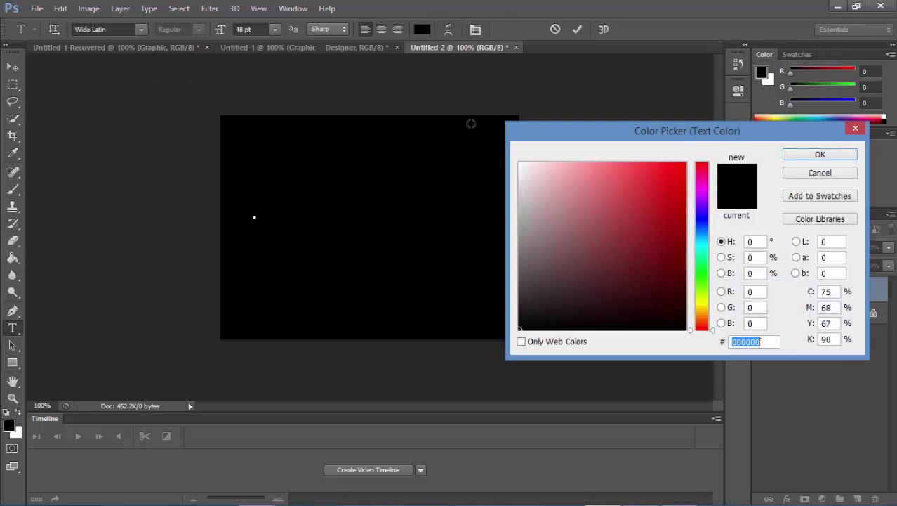
click(519, 162)
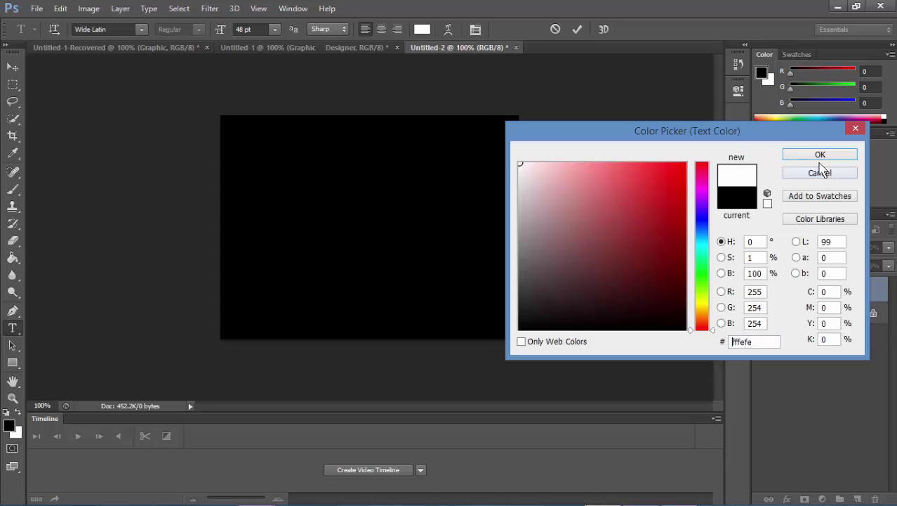
click(791, 156)
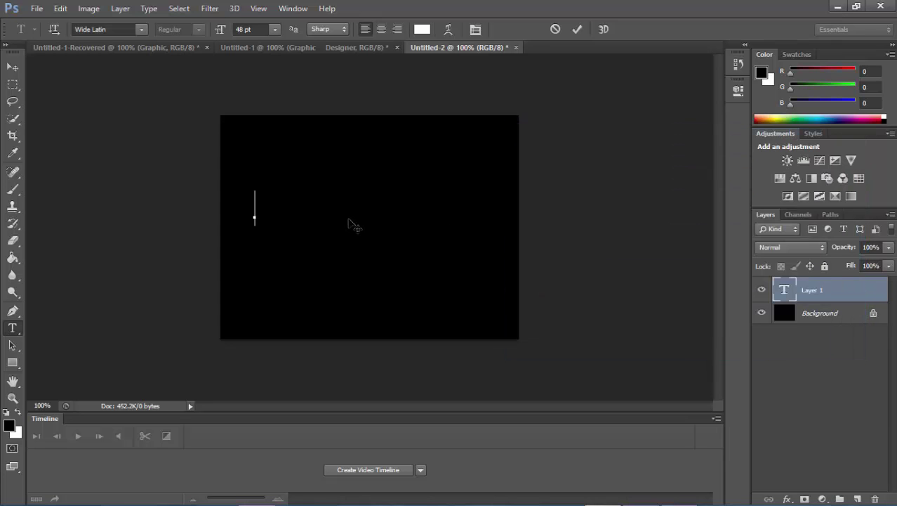
text(G)
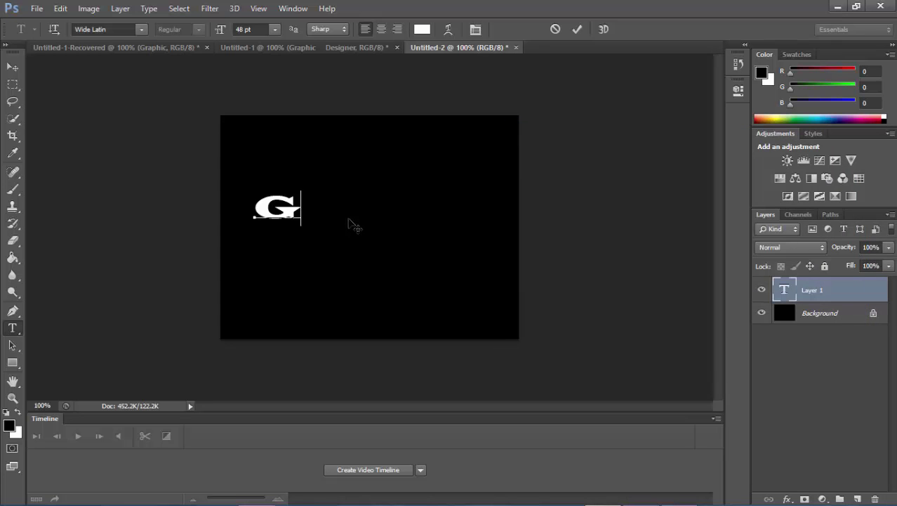
text(RAP)
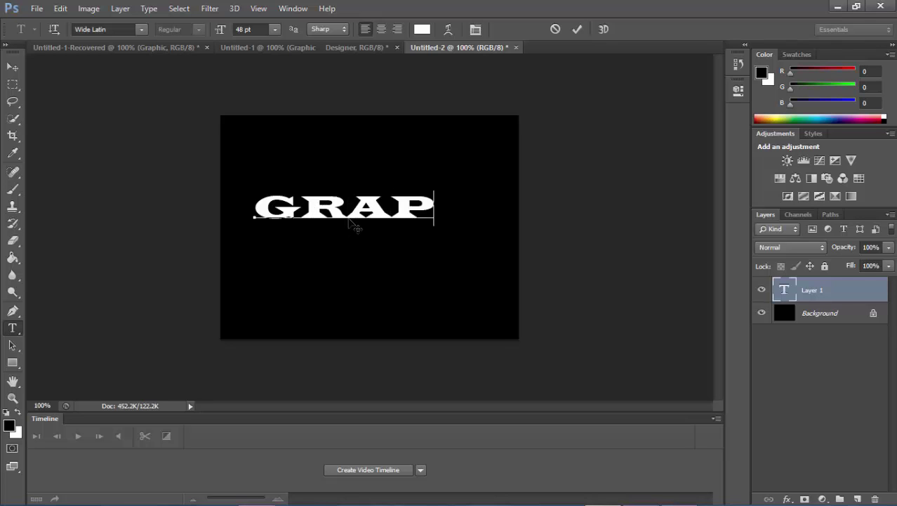
text(HIC)
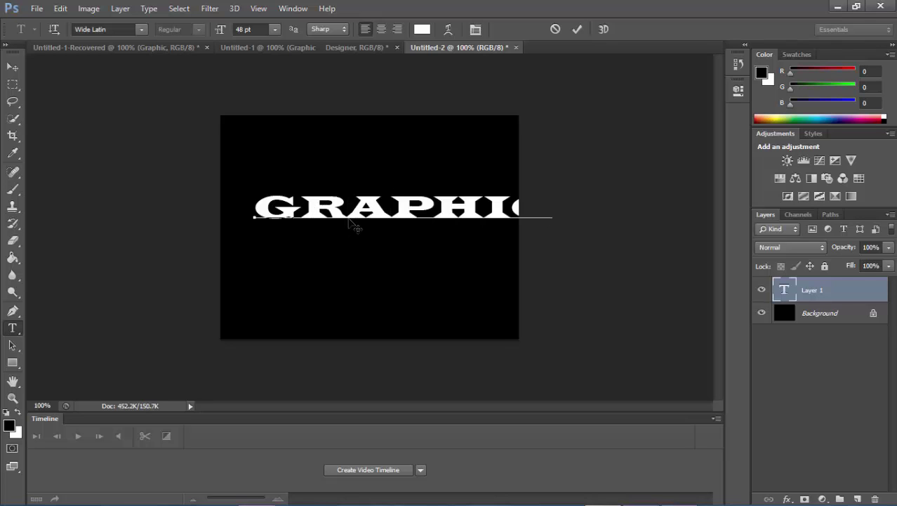
drag(429, 282, 400, 295)
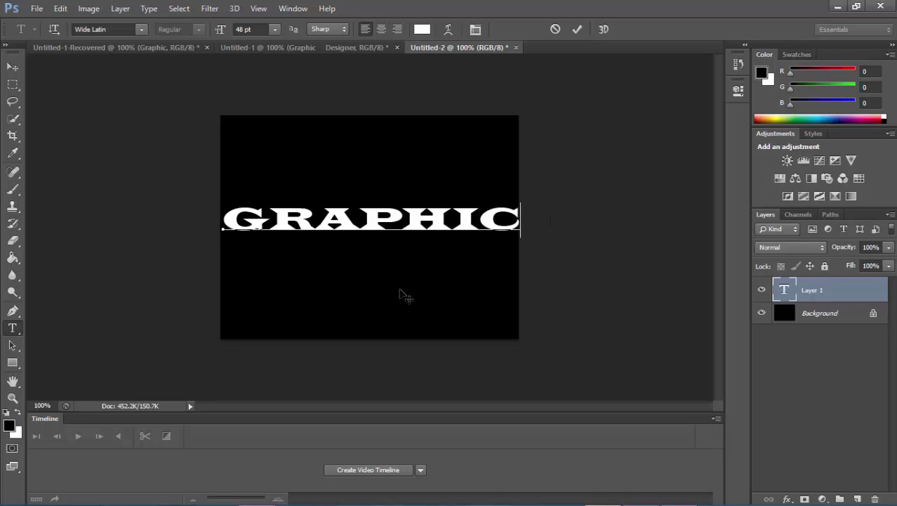
click(576, 29)
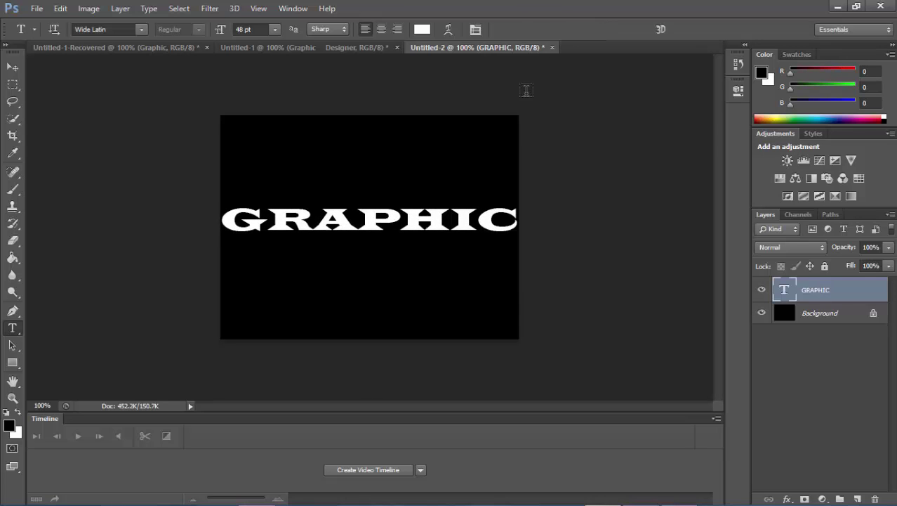
- Free Transform GRAPHIC, stretching it taller and narrower and moving it lower
click(60, 9)
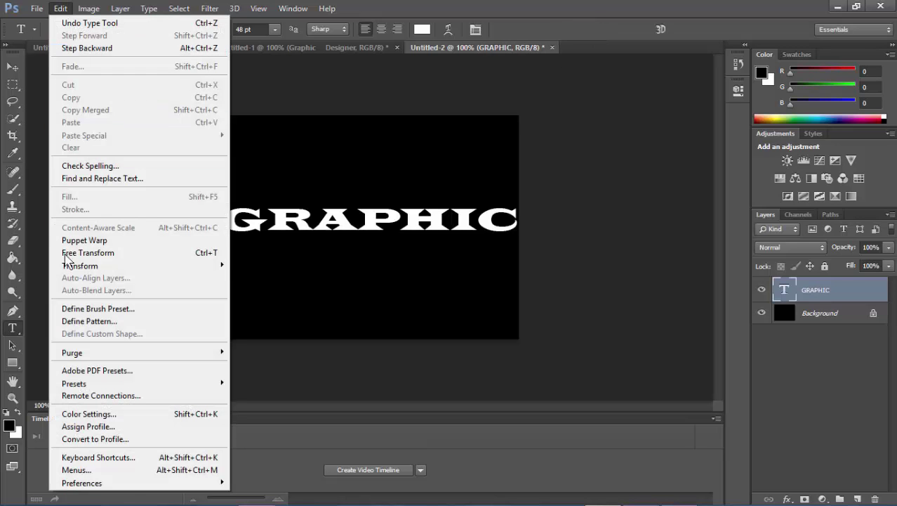
click(99, 254)
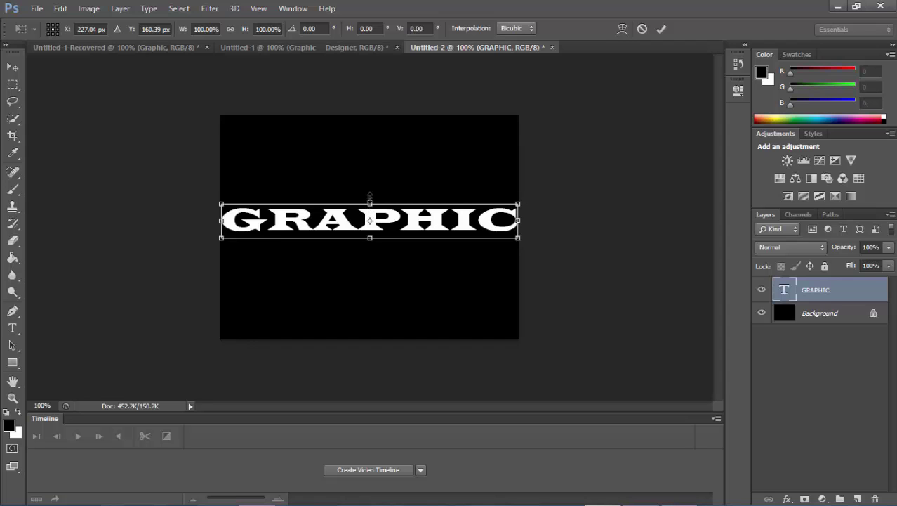
drag(370, 195, 370, 155)
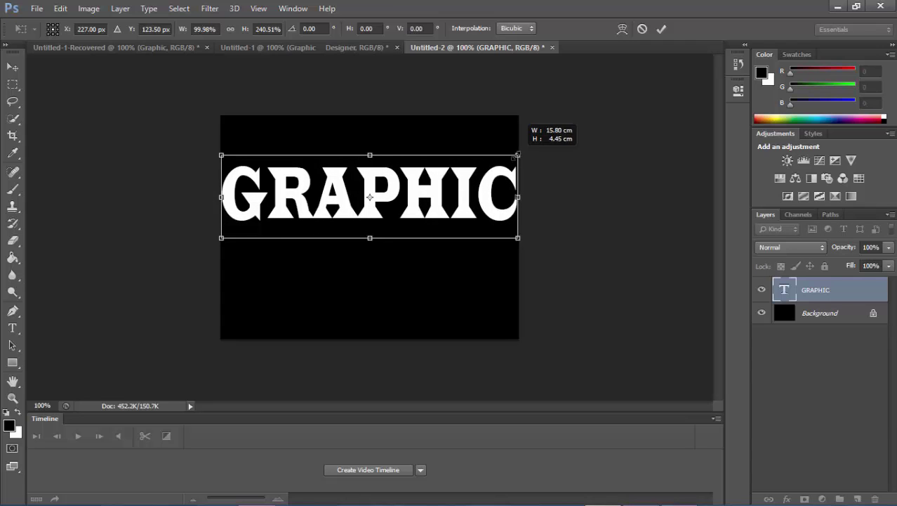
drag(517, 154, 497, 160)
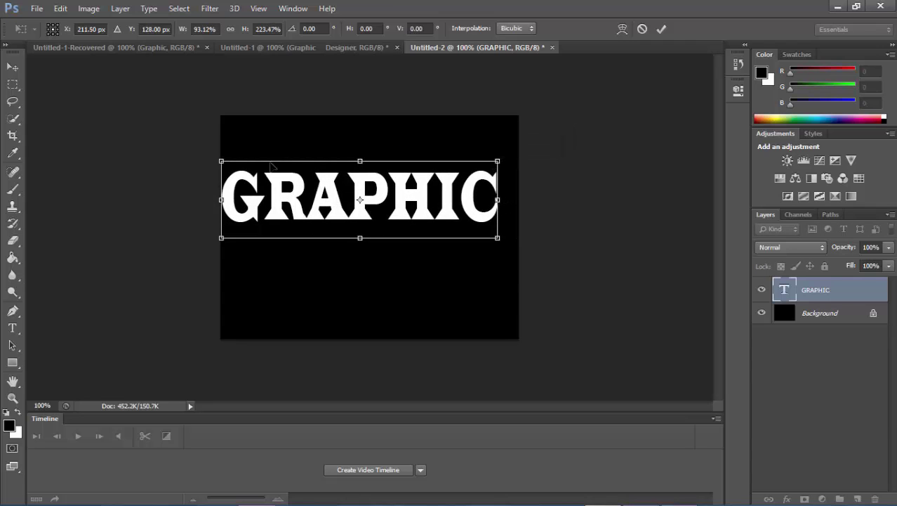
drag(221, 161, 242, 167)
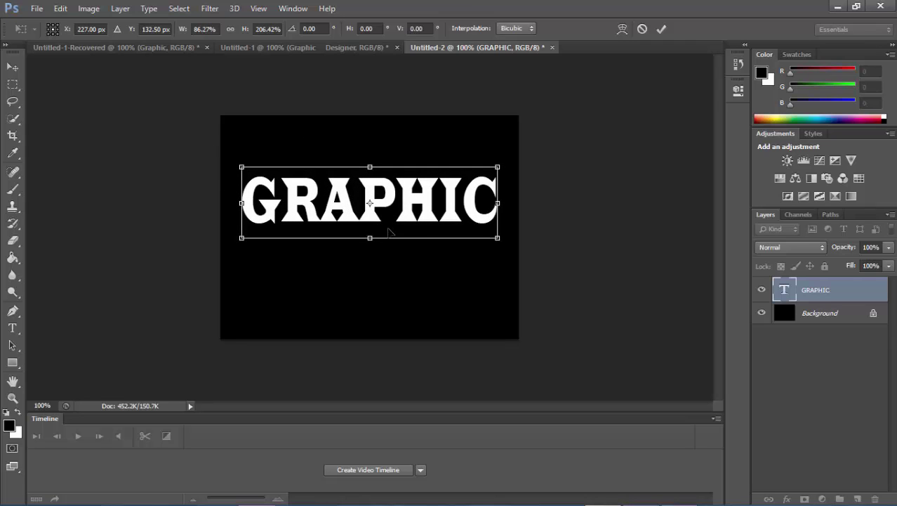
drag(392, 230, 394, 254)
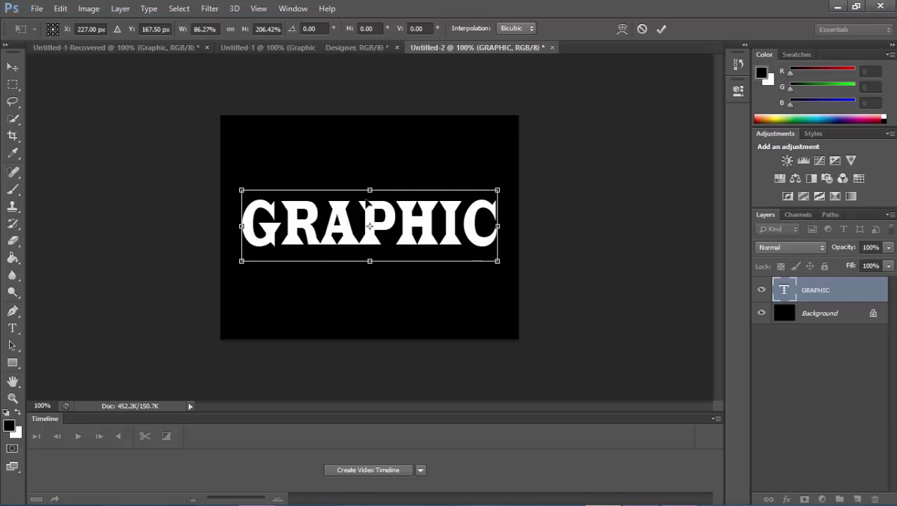
- Refine GRAPHIC's height, width and position, then apply the transform (about 90% × 233%)
drag(370, 188, 370, 179)
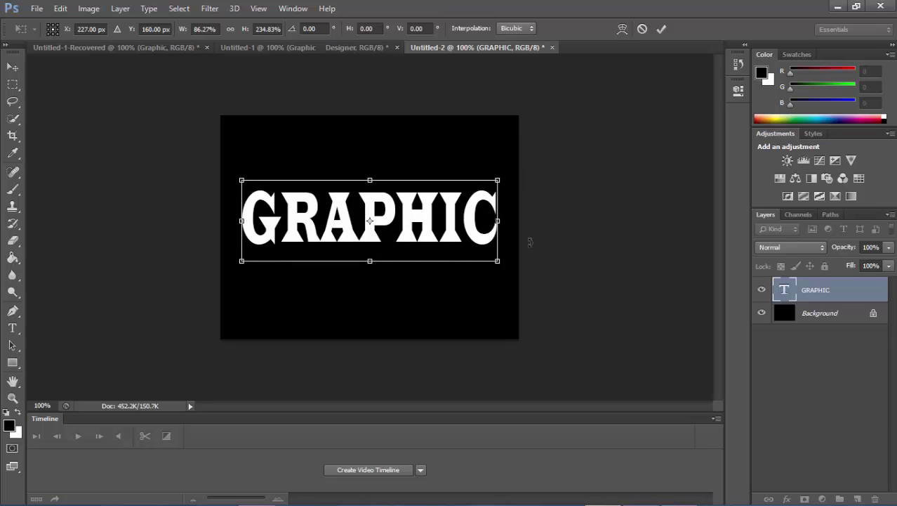
drag(497, 220, 506, 221)
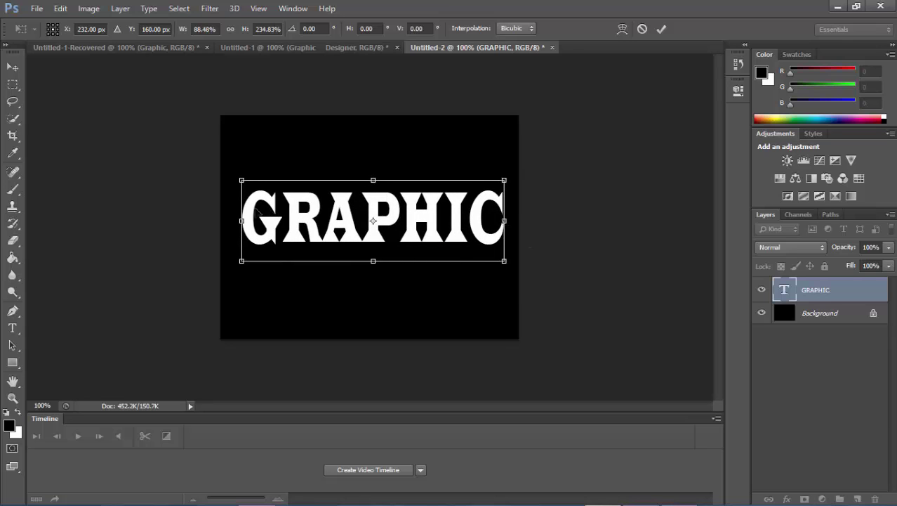
drag(237, 220, 234, 220)
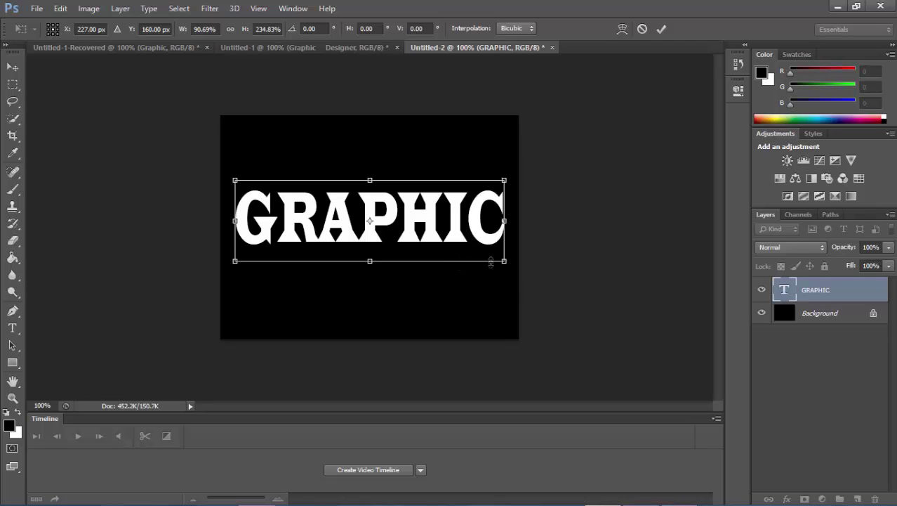
drag(504, 261, 502, 259)
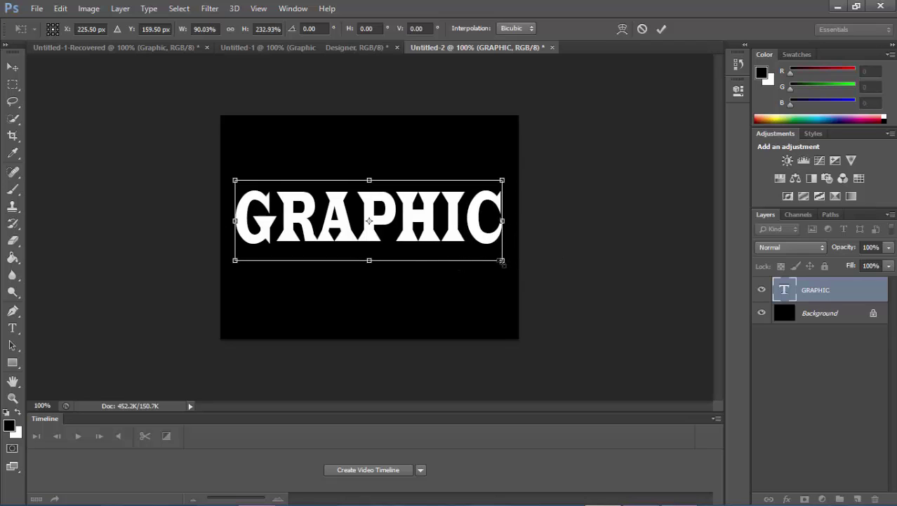
drag(409, 258, 406, 259)
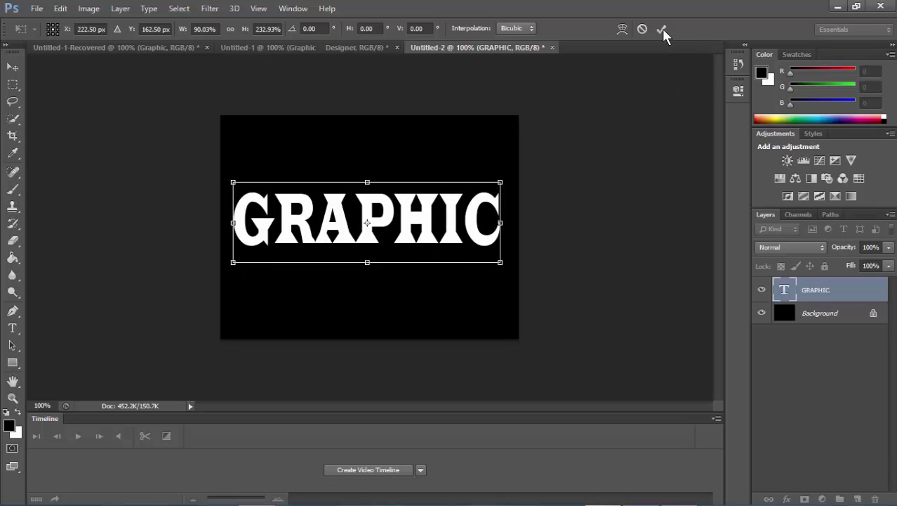
key(Return)
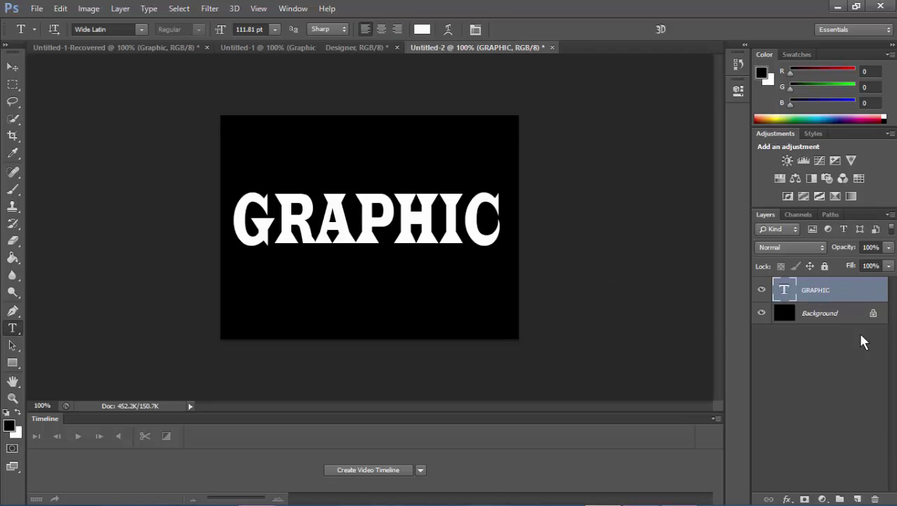
- Add a Color Overlay to GRAPHIC in near-white #fcfbfb
double_click(876, 291)
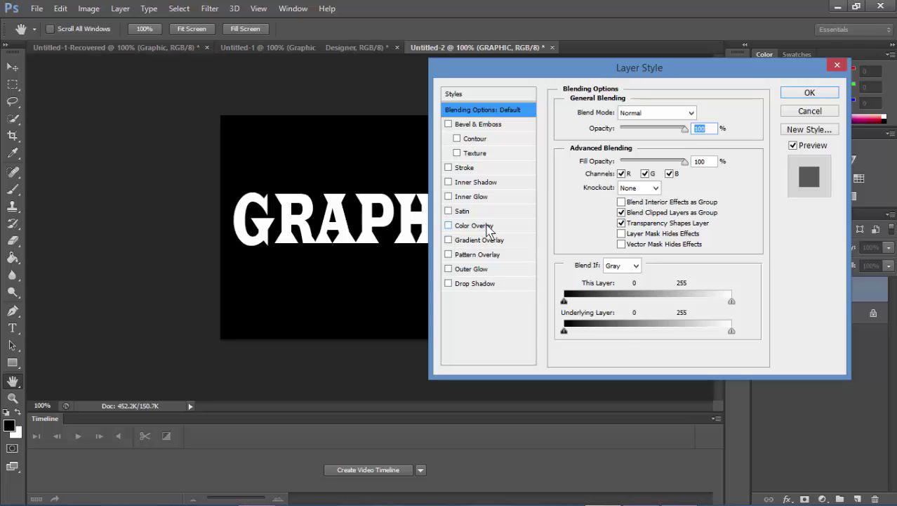
click(448, 225)
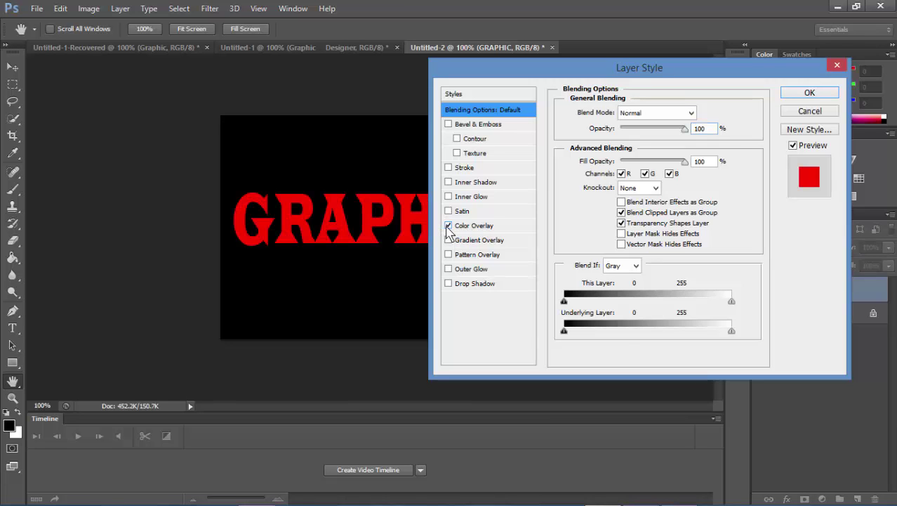
click(481, 227)
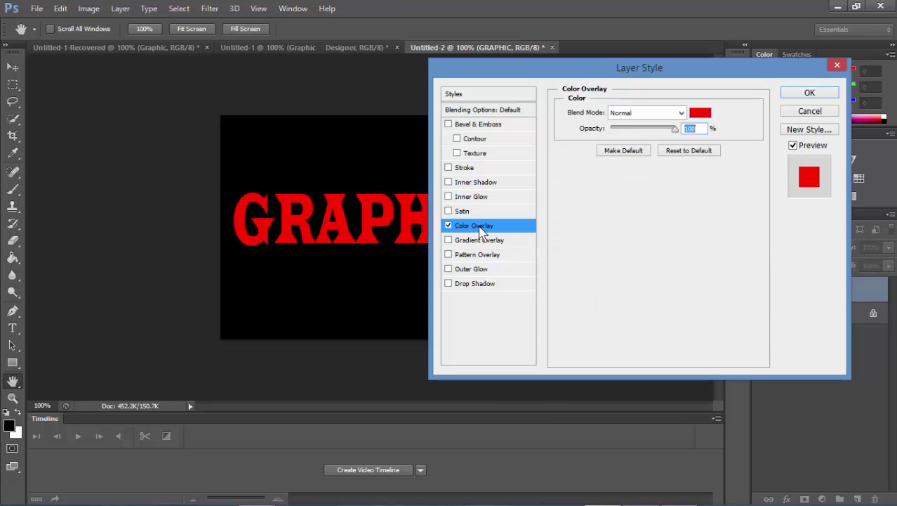
click(700, 115)
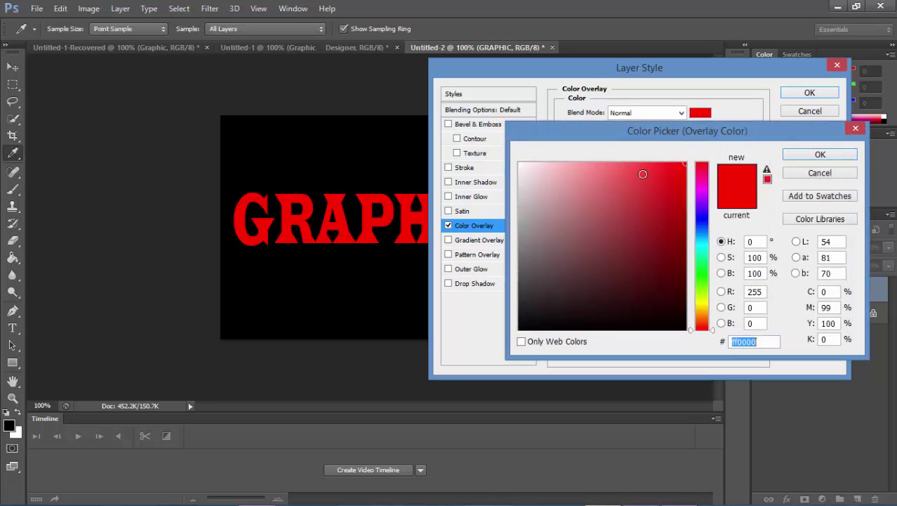
click(519, 164)
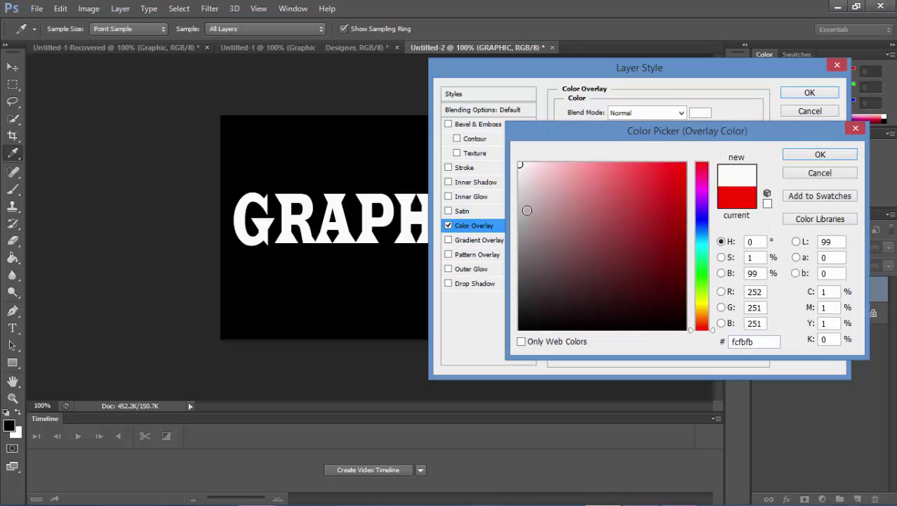
click(815, 156)
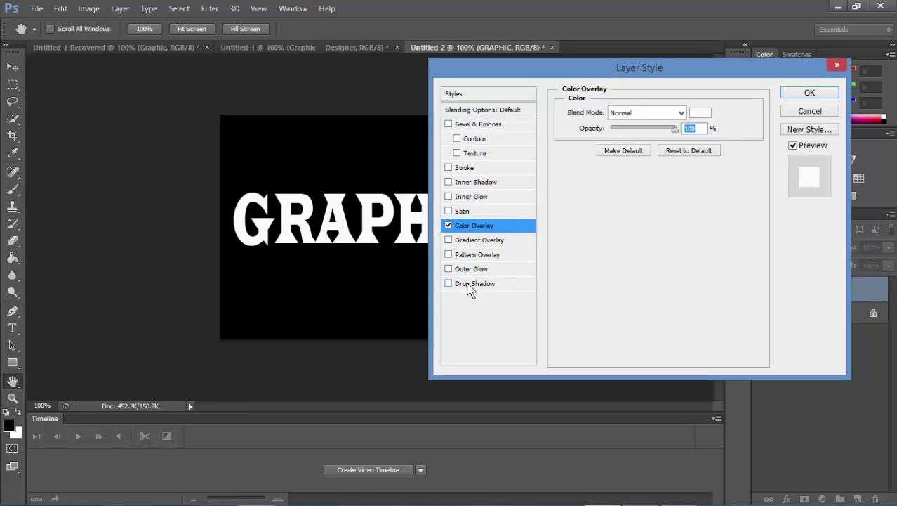
- Set the Outer Glow to 18% spread, 13 px size and pale yellow #ffffbe
click(448, 270)
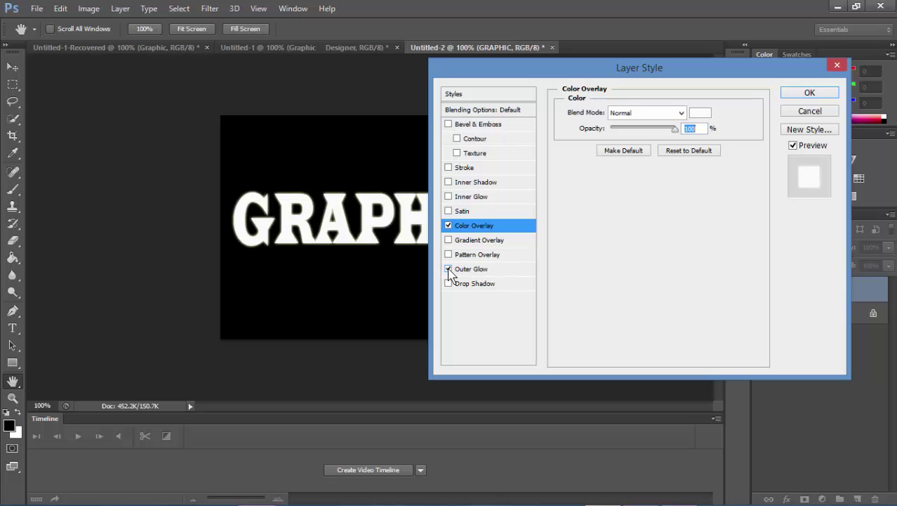
click(484, 270)
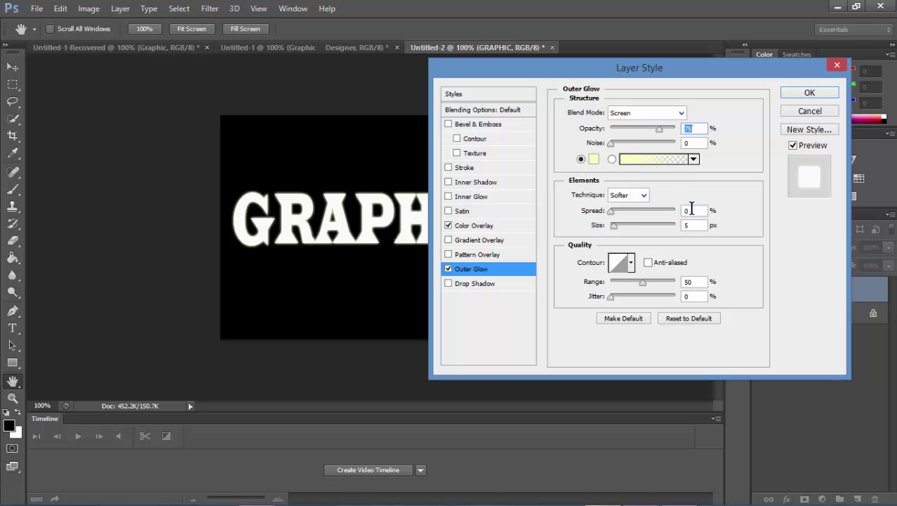
click(689, 210)
text(18)
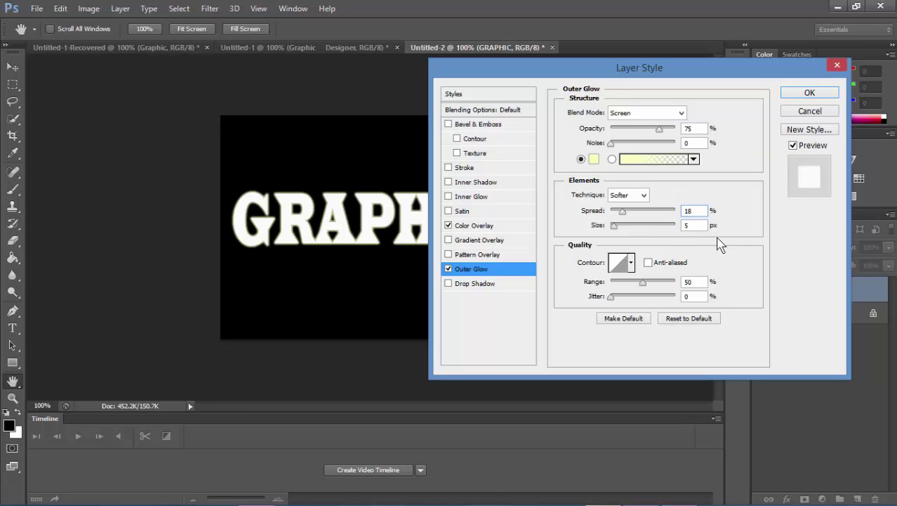
click(691, 224)
text(1)
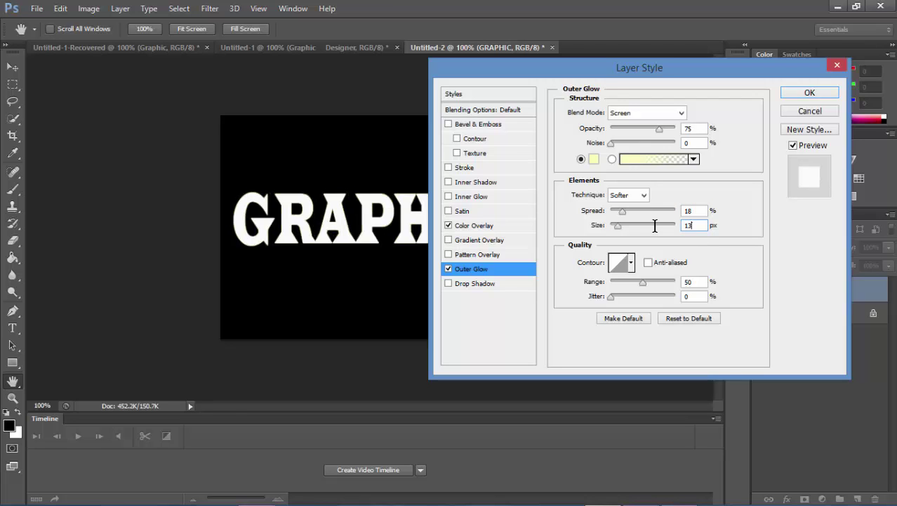
text(3)
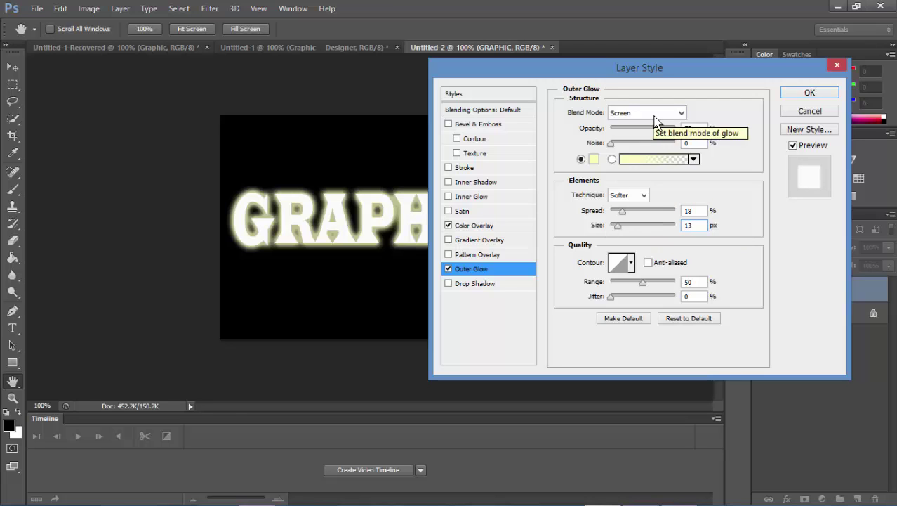
click(593, 159)
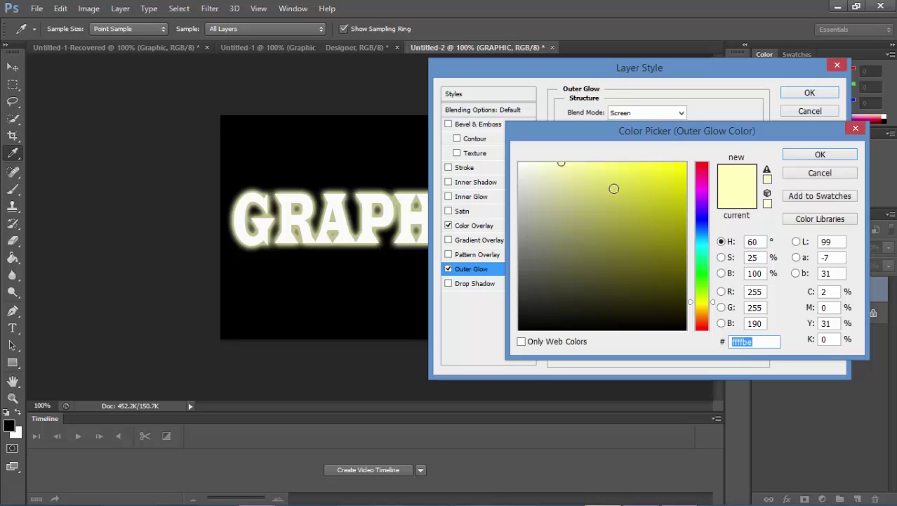
click(819, 154)
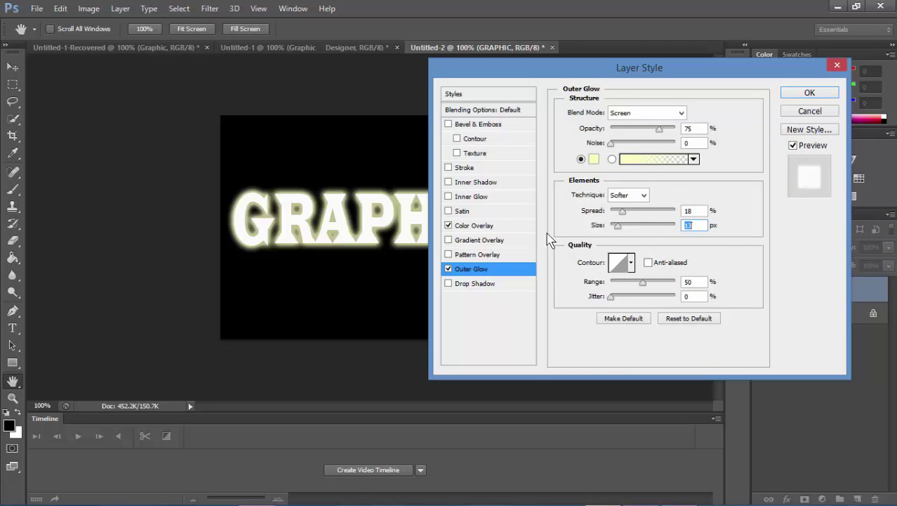
- Turn on Drop Shadow and set its colour to white
click(449, 284)
click(507, 285)
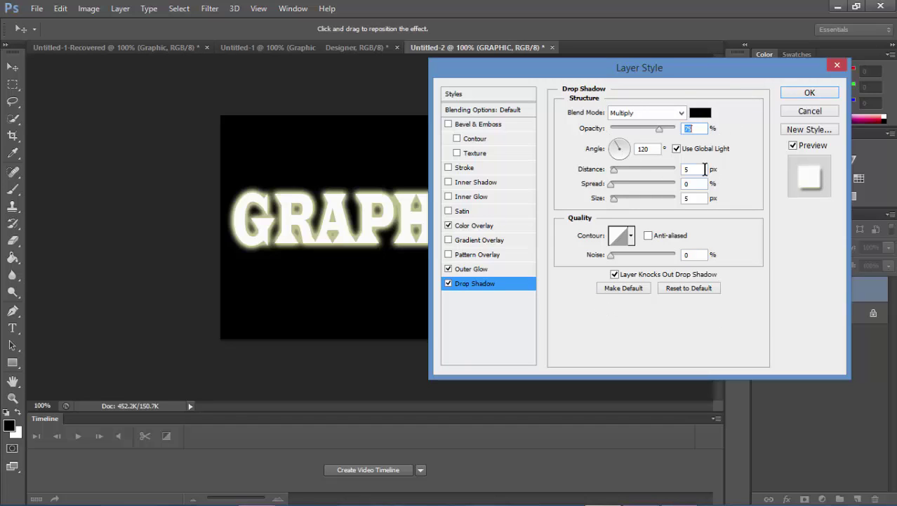
click(700, 113)
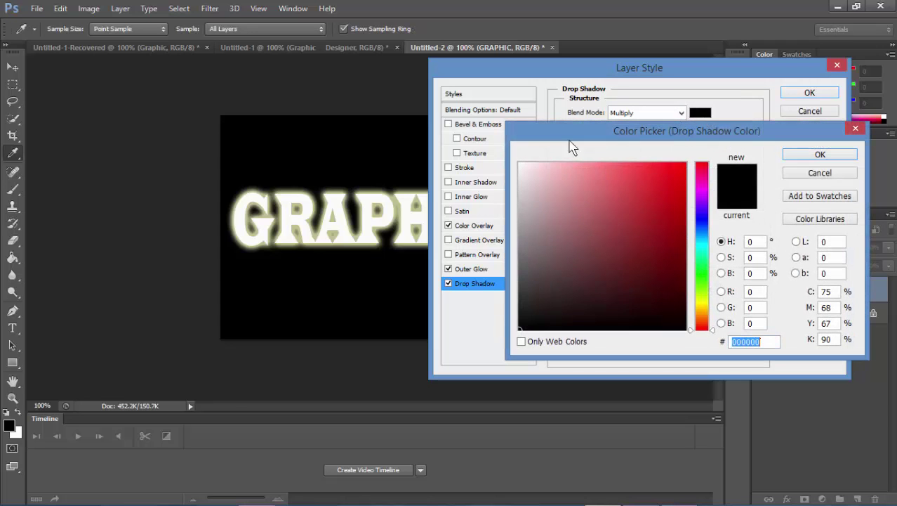
click(519, 163)
click(820, 154)
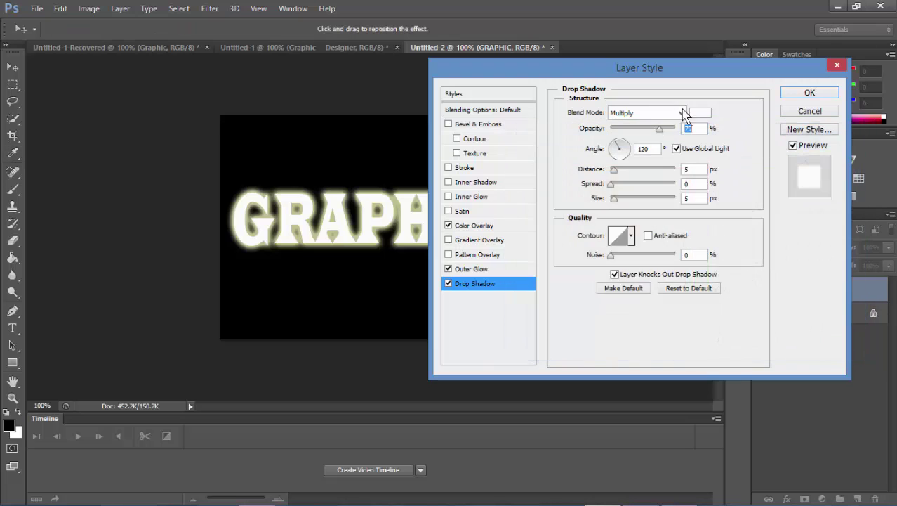
- Set the drop shadow to Normal blend and 10 px distance, and apply the layer style
click(679, 113)
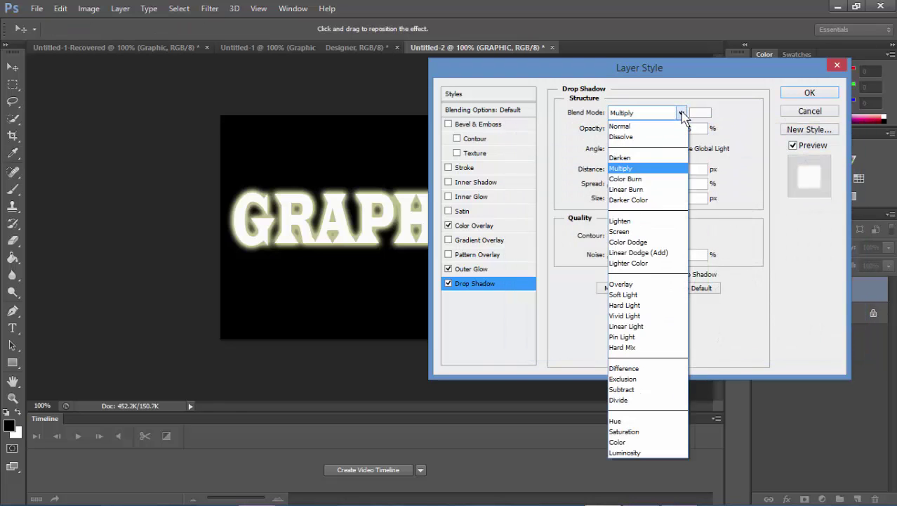
click(670, 127)
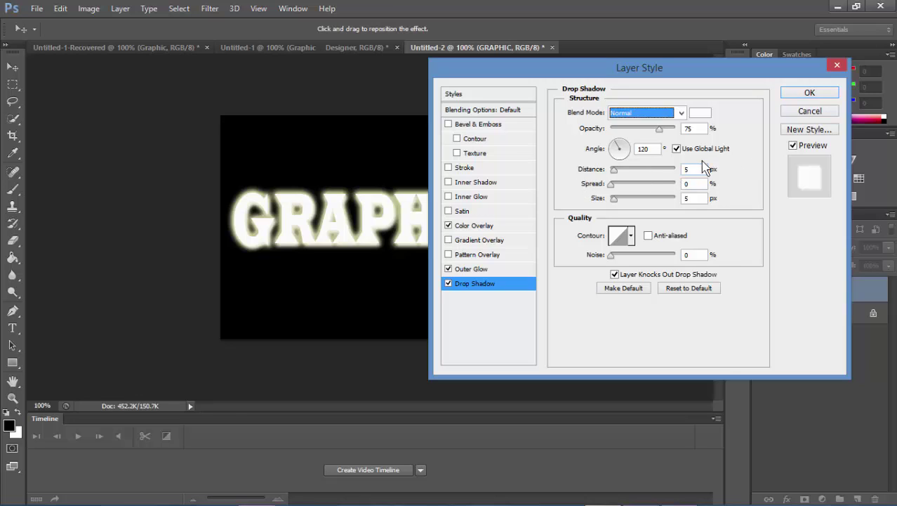
double_click(686, 170)
text(1)
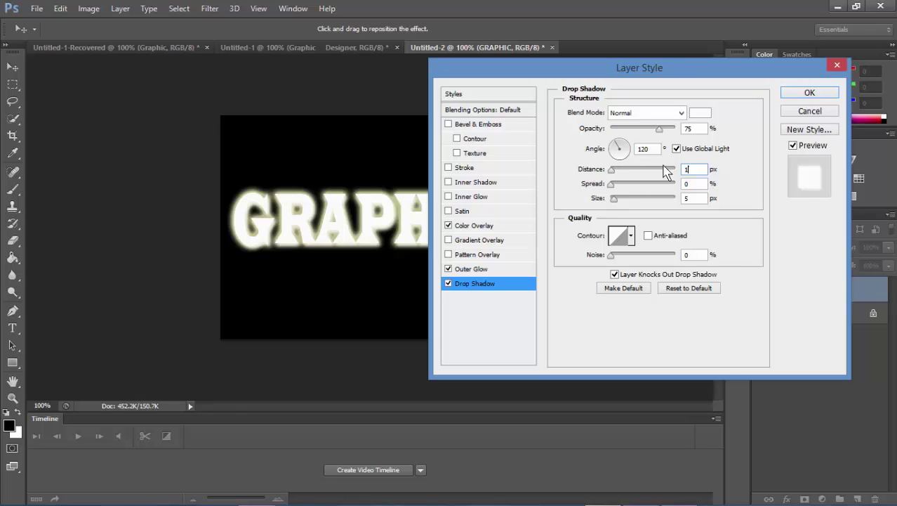
text(0)
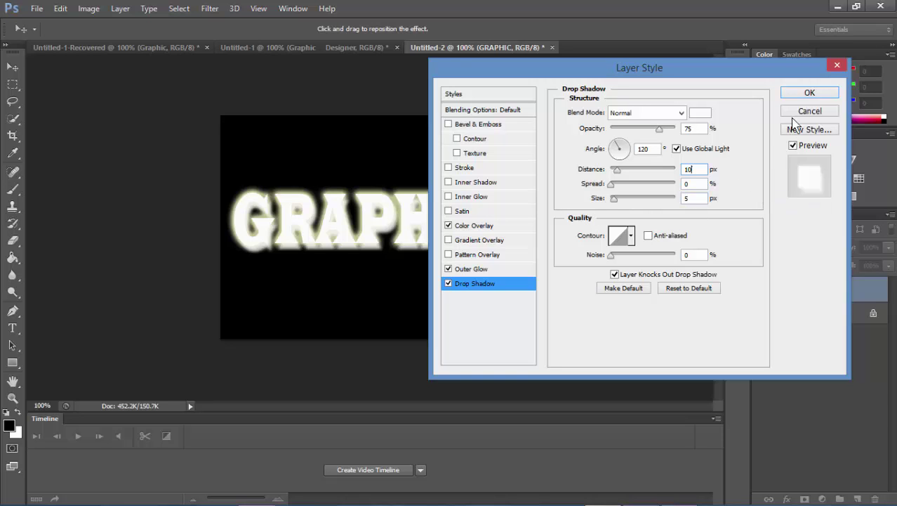
click(810, 94)
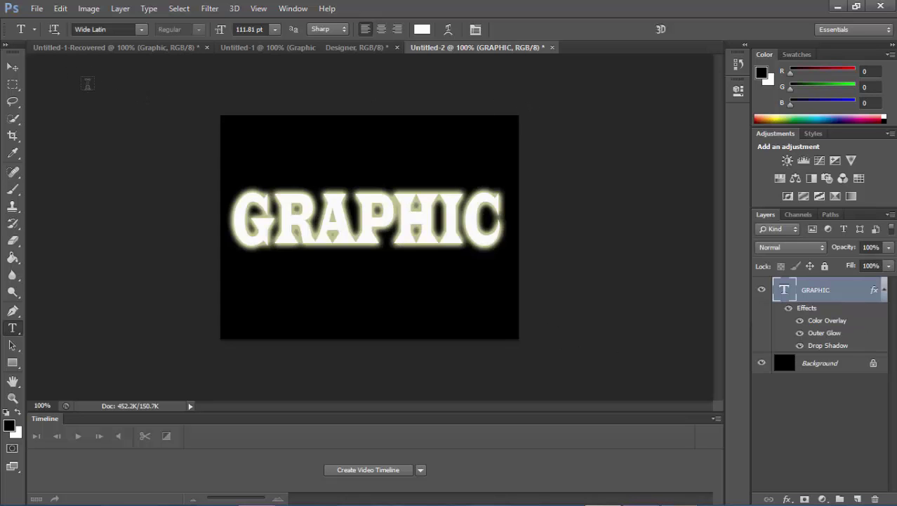
- Rasterize the GRAPHIC type layer via Layer > Rasterize > Type
click(119, 9)
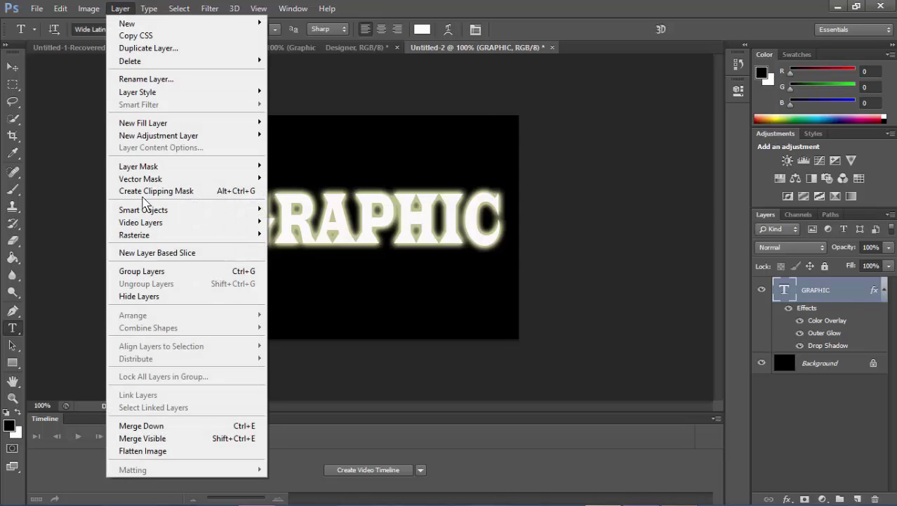
mouse_move(186, 234)
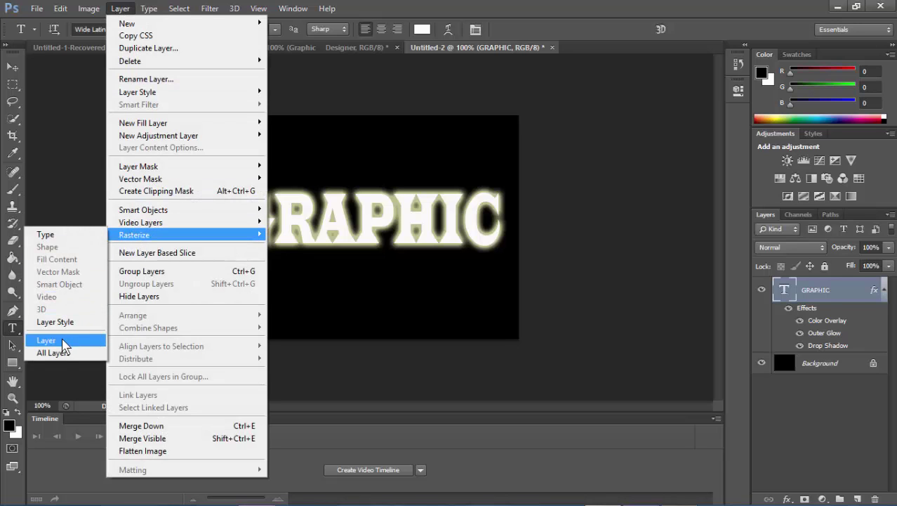
click(56, 235)
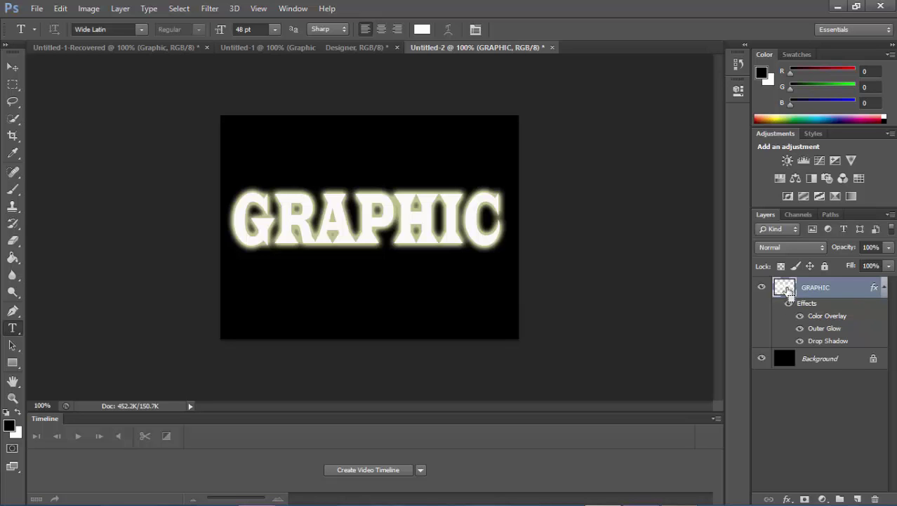
- Load the GRAPHIC letter shapes as a selection, dismissing the Layer Style dialog
double_click(787, 290)
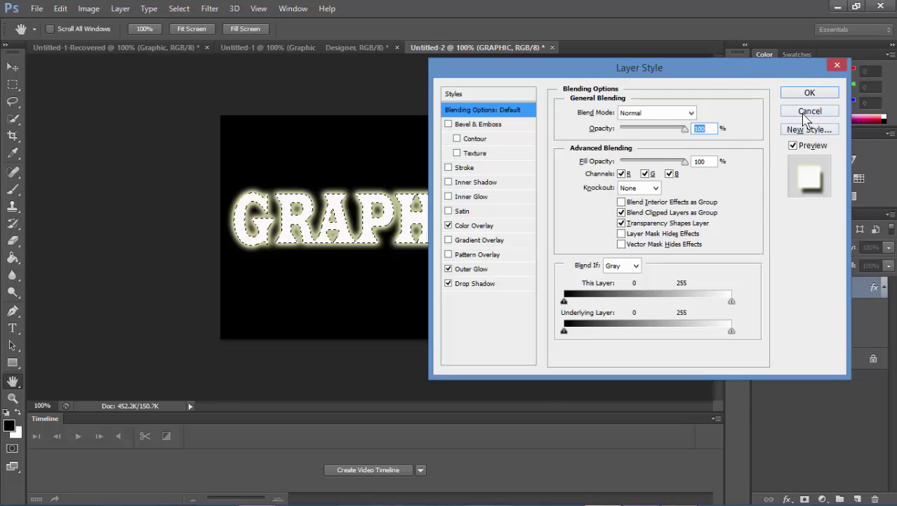
click(810, 93)
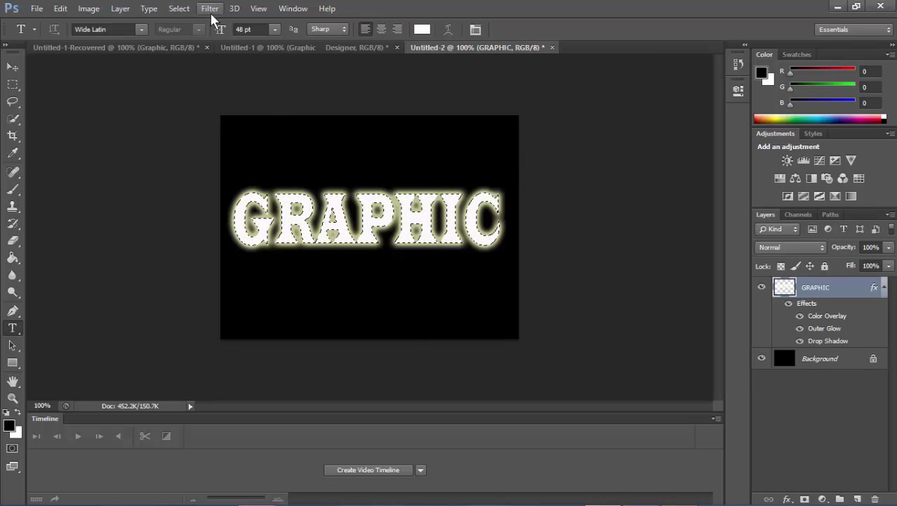
- Contract the selection by 3 pixels and delete the letter interiors
click(180, 10)
mouse_move(211, 154)
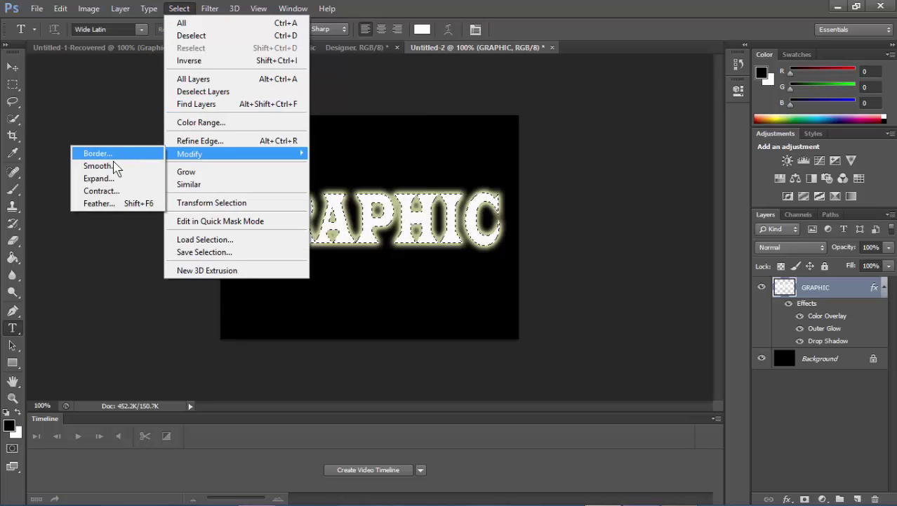
click(110, 191)
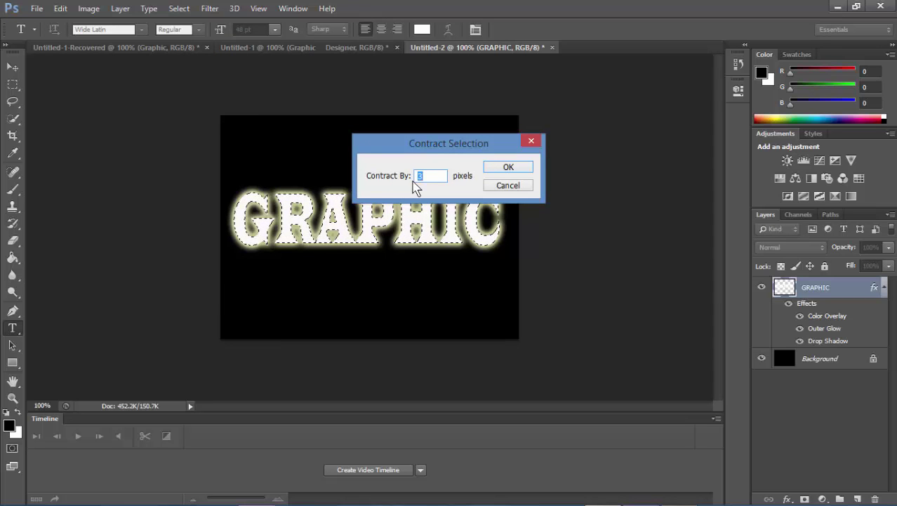
click(508, 168)
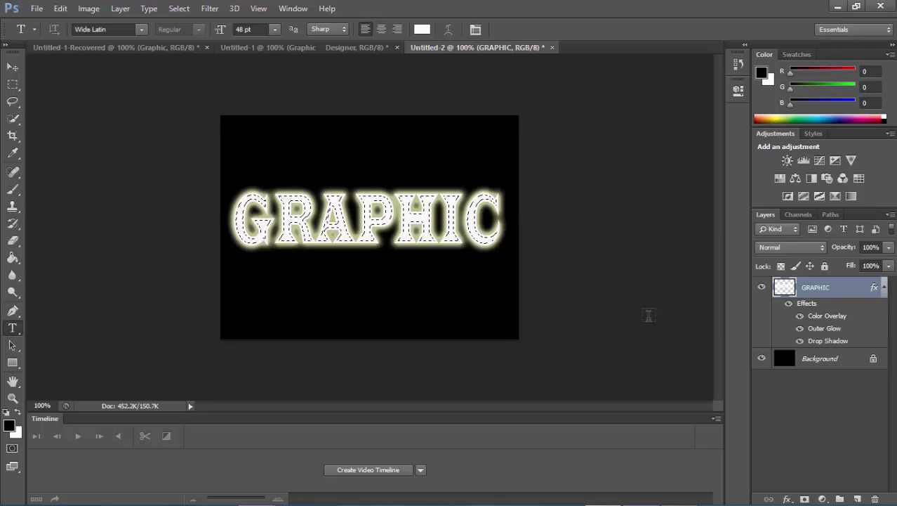
key(Delete)
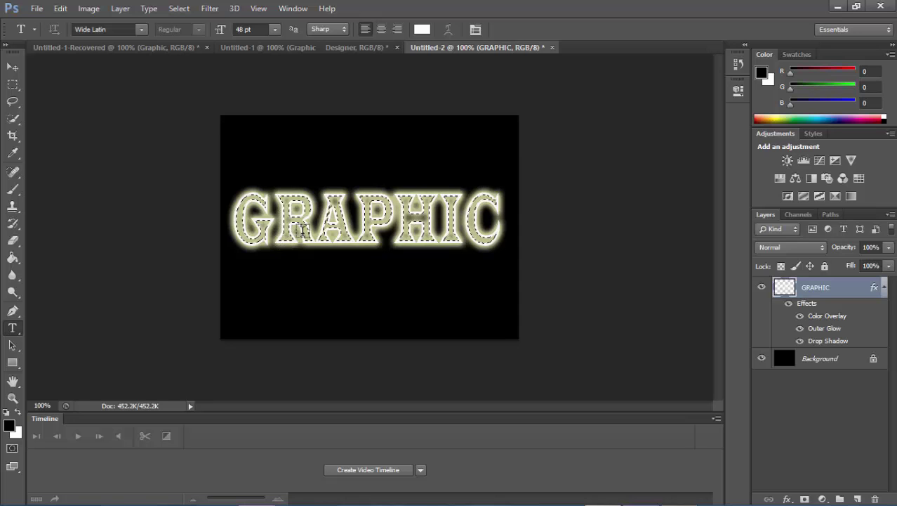
- Deselect via Select > Deselect to reveal the hollowed, glowing GRAPHIC letters
click(179, 9)
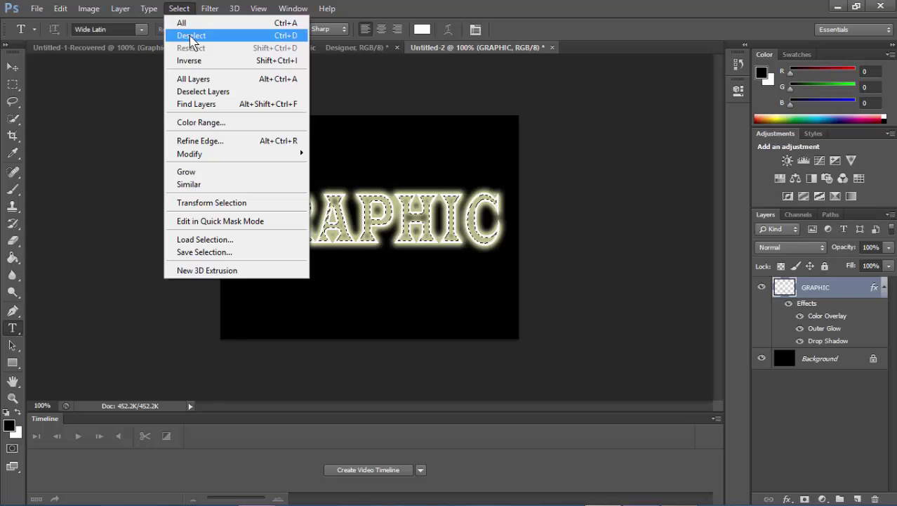
click(191, 37)
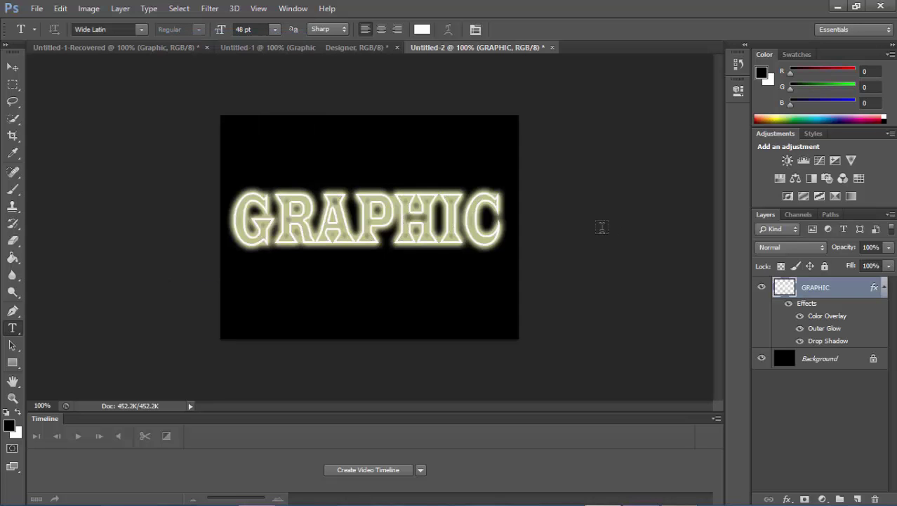